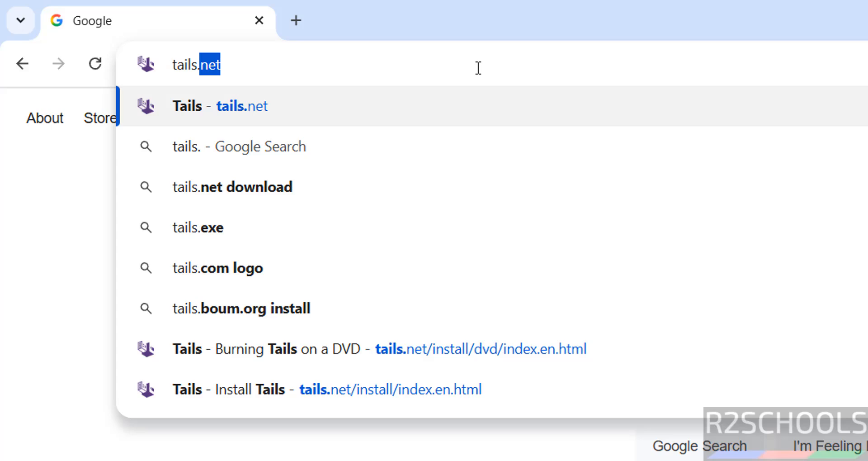
Load the tails.net homepage and go to the Install Tails page.
{"action": "type", "text": "net"}
{"action": "key", "text": "Return"}
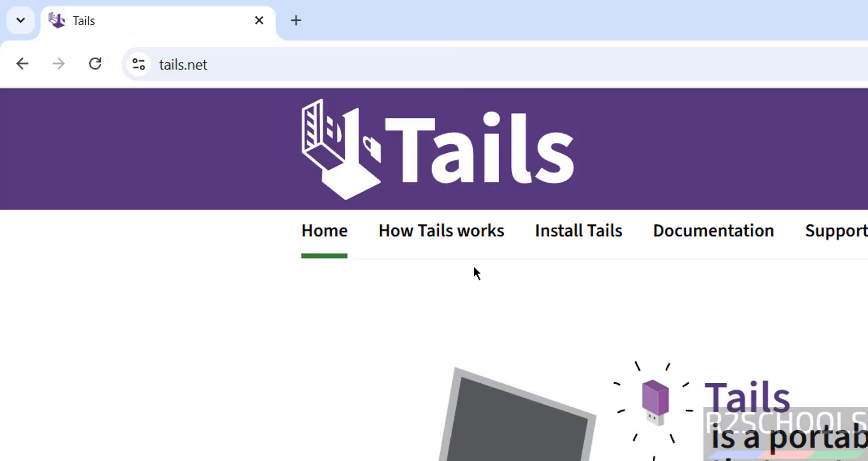
{"action": "left_click", "coordinate": [591, 239]}
Scroll down and open the Burning Tails on a DVD page.
{"action": "scroll", "coordinate": [148, 410], "scroll_direction": "down", "scroll_amount": 2}
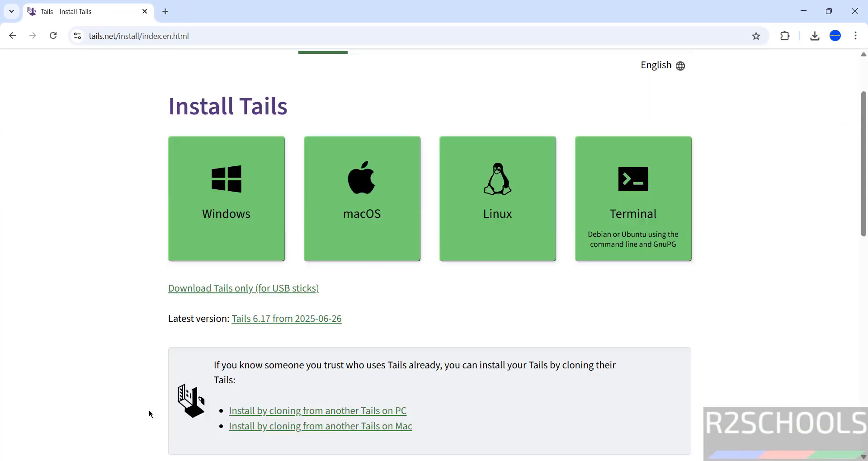
{"action": "scroll", "coordinate": [149, 410], "scroll_direction": "down", "scroll_amount": 1}
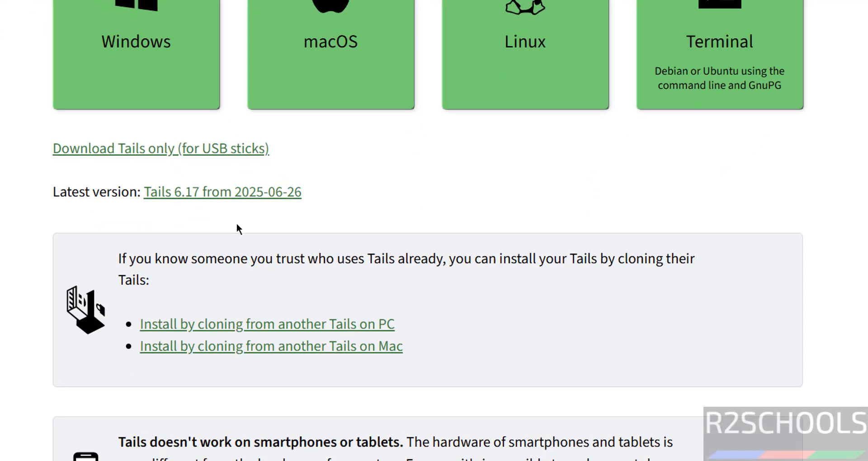
{"action": "scroll", "coordinate": [348, 193], "scroll_direction": "down", "scroll_amount": 15}
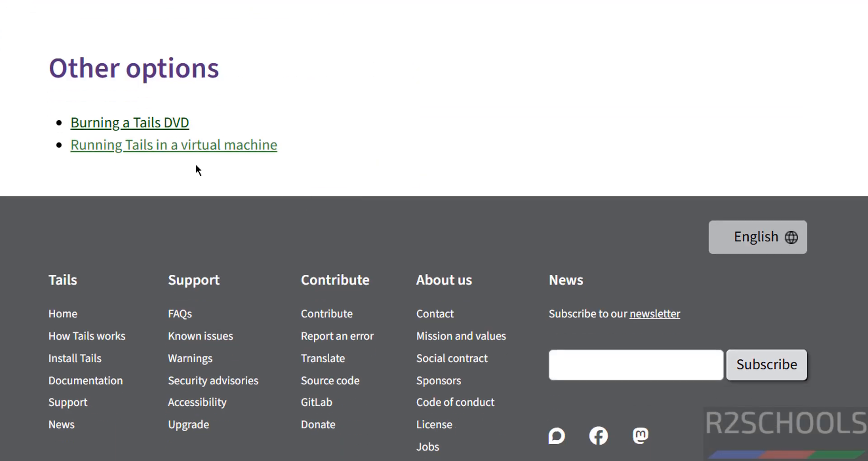
{"action": "left_click", "coordinate": [108, 123]}
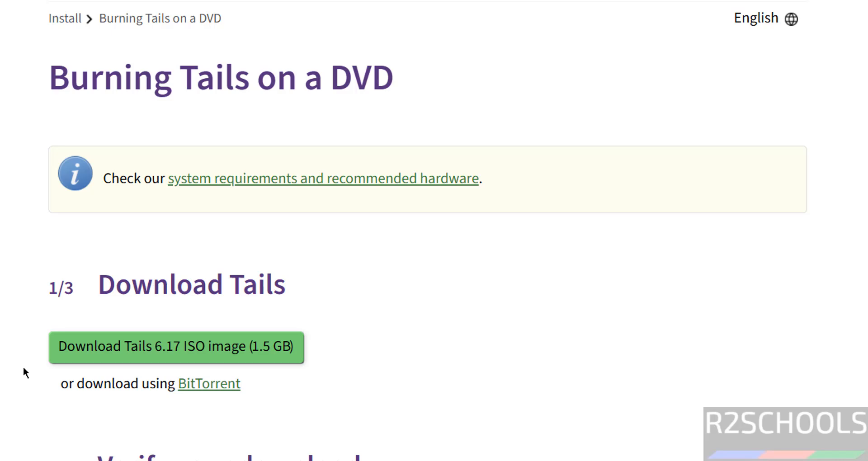
Start the Tails 6.17 ISO download, then cancel and remove the duplicate tails-amd64-6.17 (1).iso download.
{"action": "left_click", "coordinate": [69, 360]}
{"action": "key", "text": "ctrl+j"}
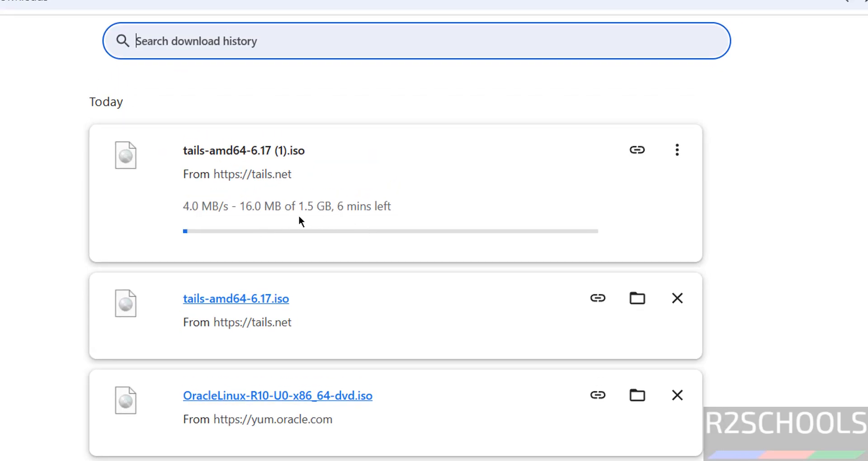
{"action": "left_click", "coordinate": [685, 155]}
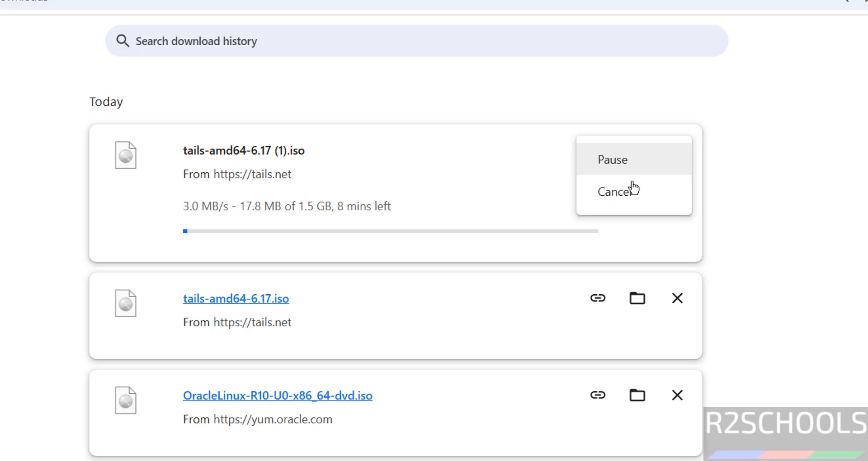
{"action": "left_click", "coordinate": [630, 191]}
{"action": "left_click", "coordinate": [671, 160]}
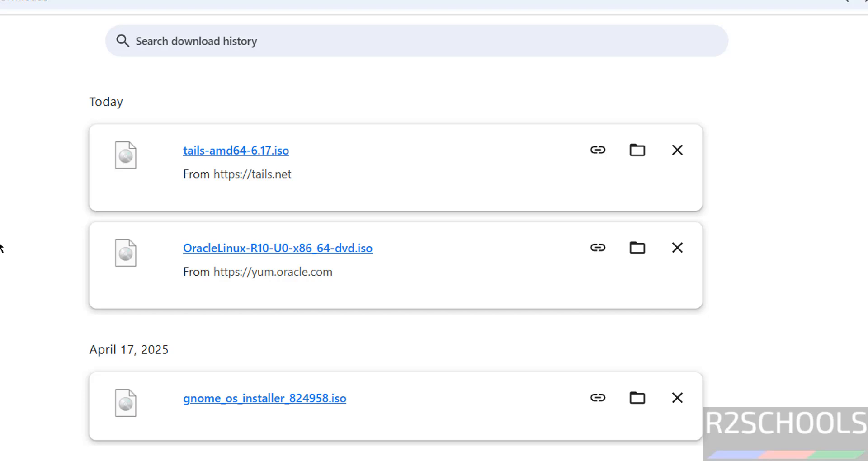
Launch VMware Workstation Pro from the system app search.
{"action": "key", "text": "super"}
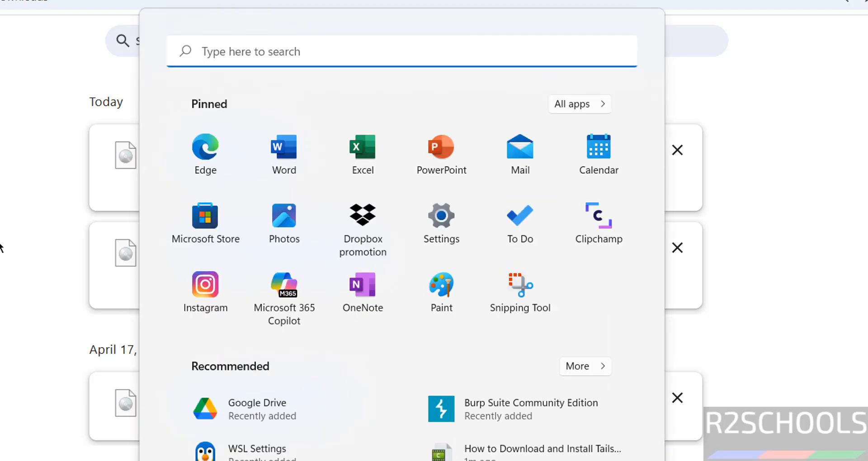
{"action": "type", "text": "vmware"}
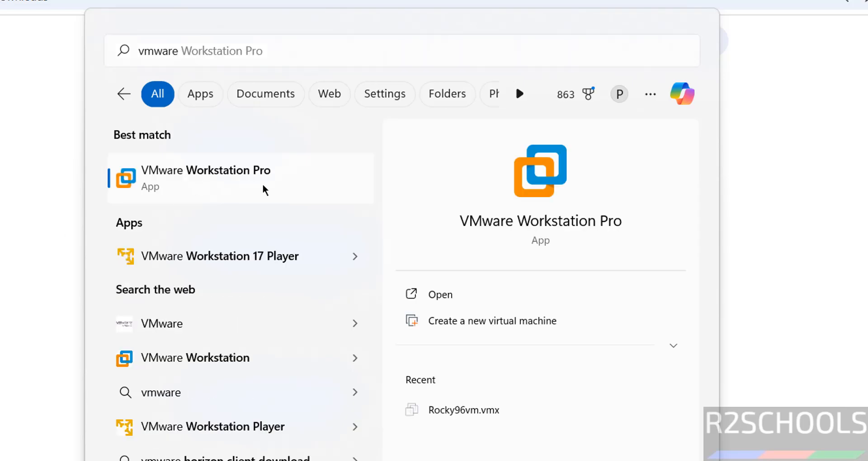
{"action": "left_click", "coordinate": [264, 190]}
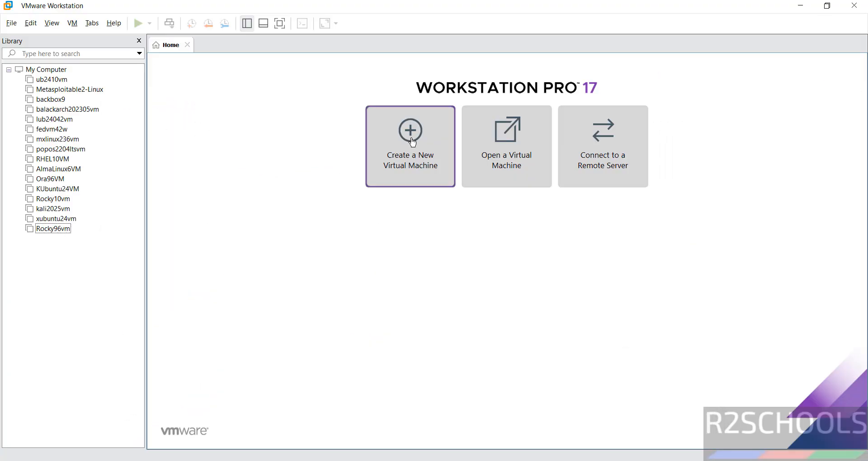
Start a new virtual machine using tails-amd64-6.17.iso as the installer disc image.
{"action": "left_click", "coordinate": [12, 23]}
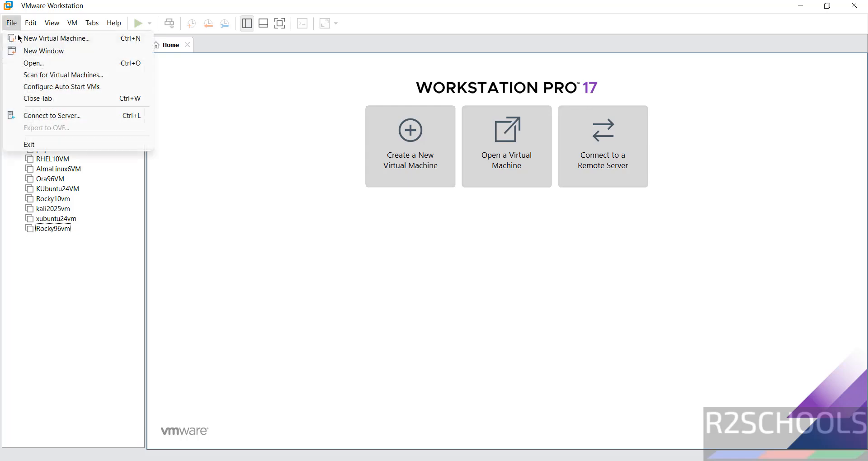
{"action": "left_click", "coordinate": [20, 36]}
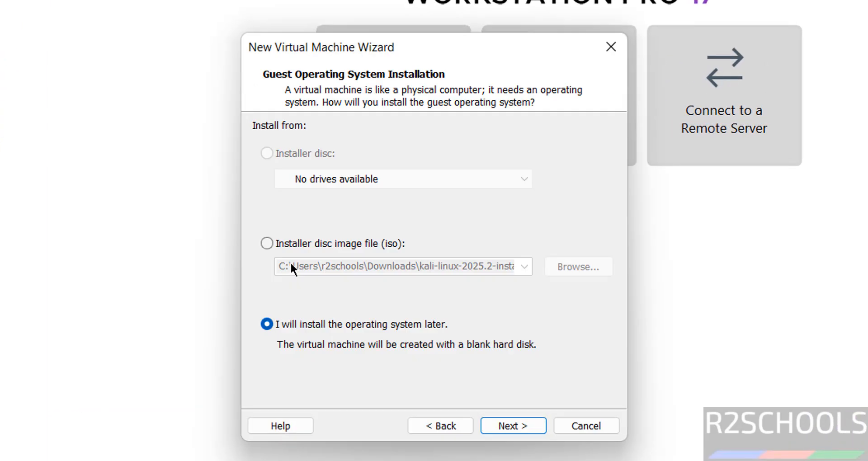
{"action": "left_click", "coordinate": [312, 248]}
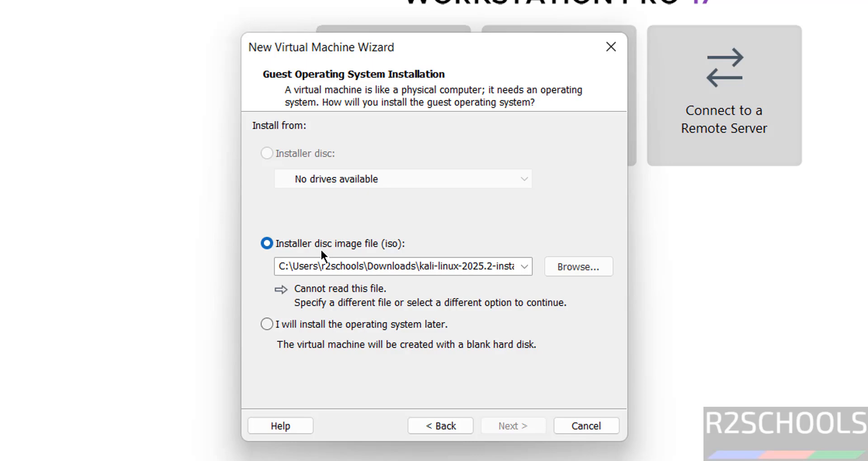
{"action": "left_click", "coordinate": [573, 267]}
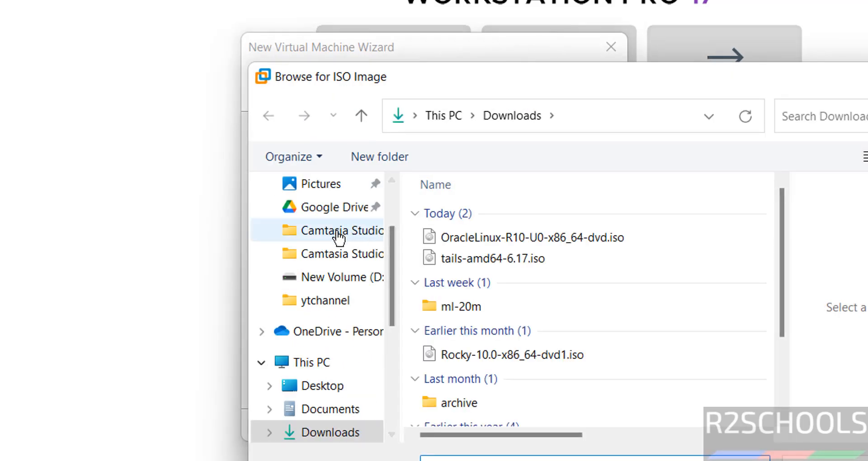
{"action": "left_click", "coordinate": [462, 260]}
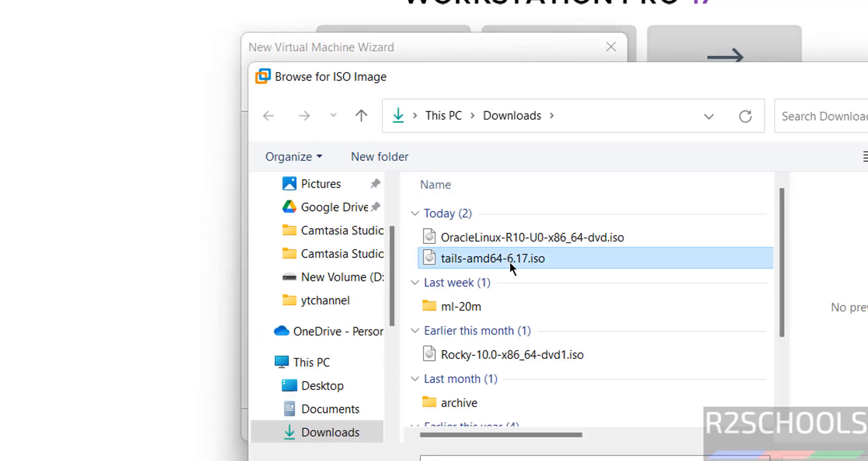
{"action": "key", "text": "Return"}
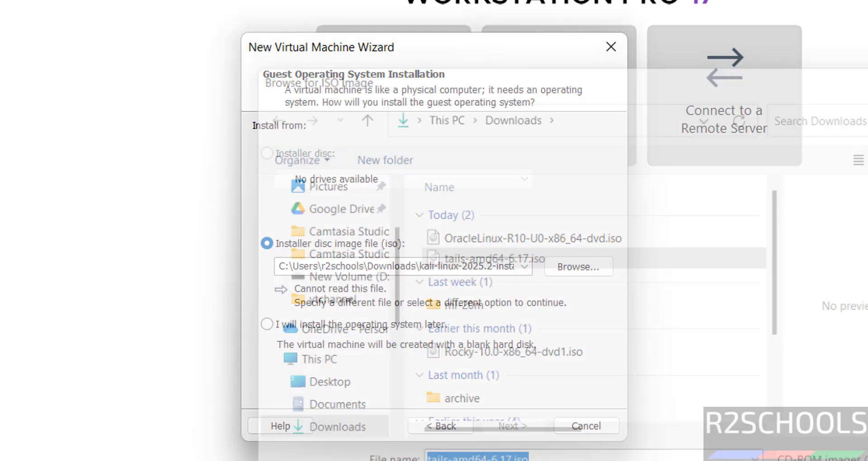
{"action": "left_click", "coordinate": [519, 424]}
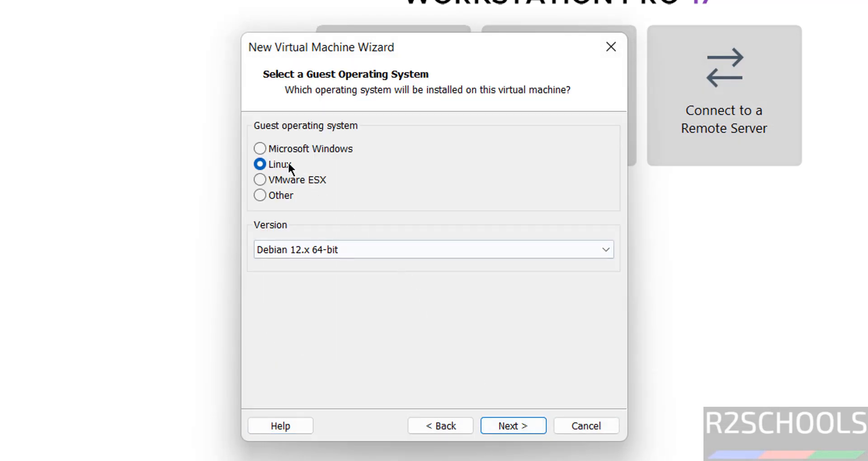
Keep Debian 12.x 64-bit as the Linux guest version.
{"action": "left_click", "coordinate": [337, 247]}
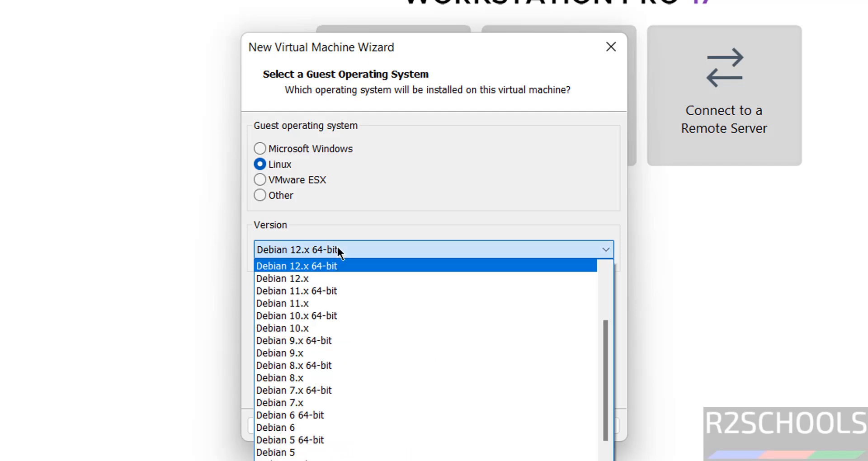
{"action": "left_click", "coordinate": [337, 250]}
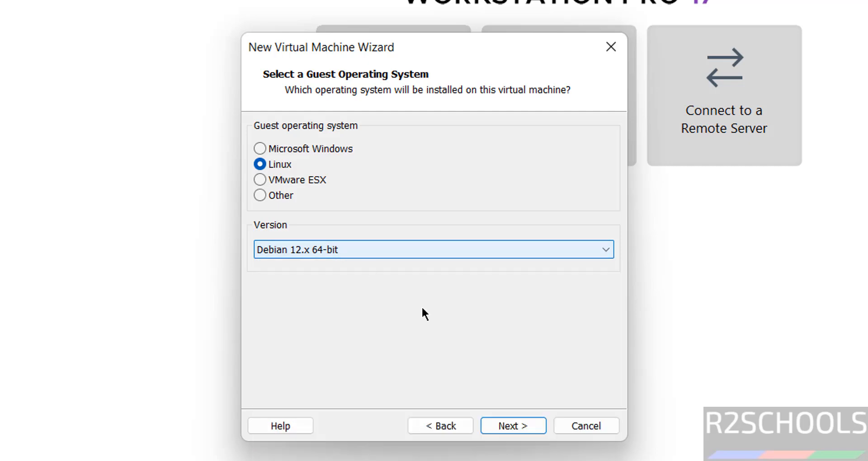
{"action": "left_click", "coordinate": [494, 422]}
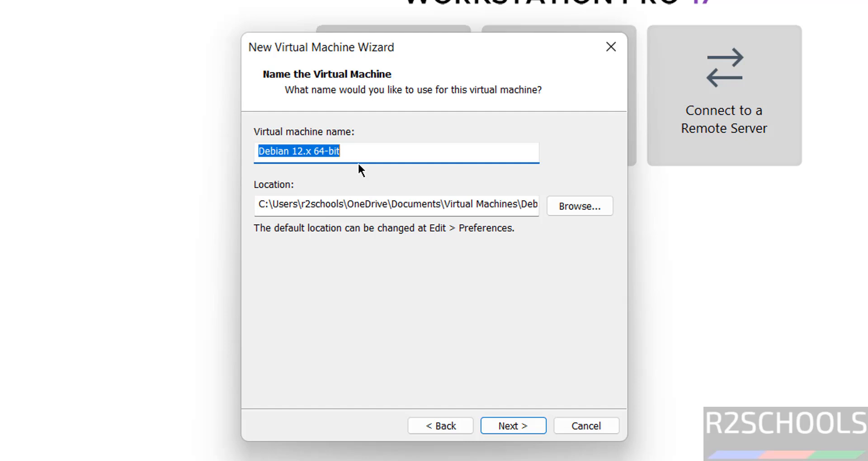
Name the virtual machine Tails617vm.
{"action": "type", "text": "Tails"}
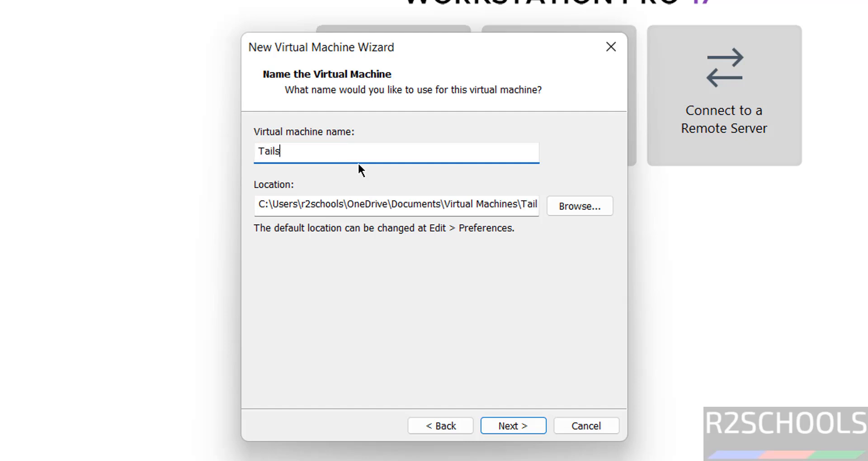
{"action": "type", "text": "6"}
{"action": "key", "text": "BackSpace"}
{"action": "type", "text": "617vm"}
{"action": "key", "text": "ctrl+a"}
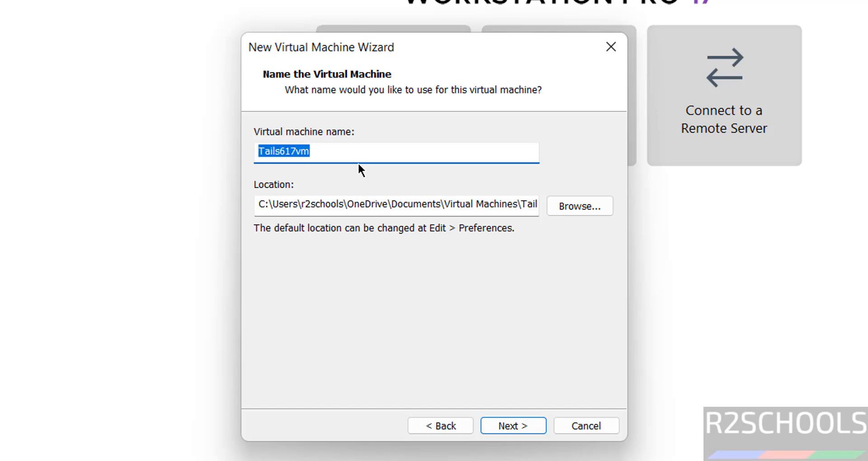
Browse for a location and select the VMS folder on the One Touch (E:) drive.
{"action": "left_click", "coordinate": [586, 215]}
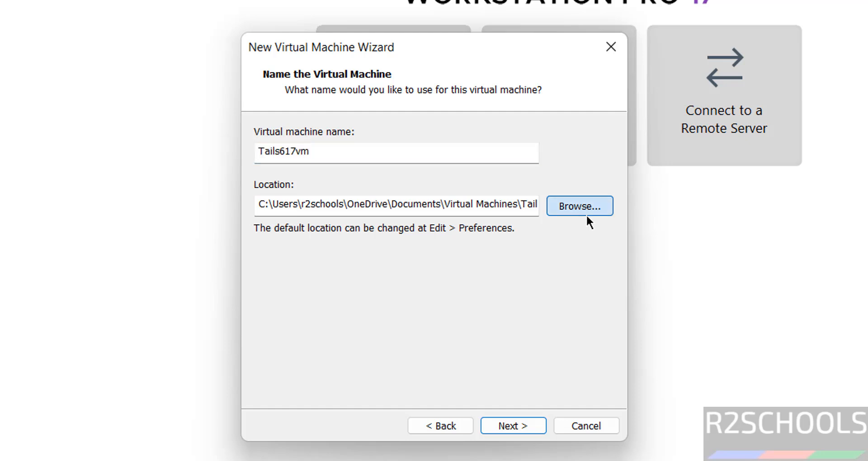
{"action": "left_click", "coordinate": [586, 214]}
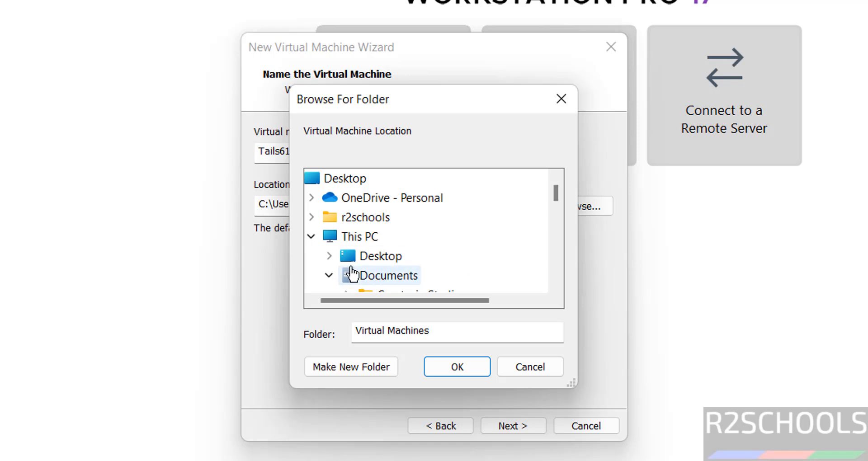
{"action": "left_click", "coordinate": [335, 271]}
{"action": "scroll", "coordinate": [550, 247], "scroll_direction": "down", "scroll_amount": 4}
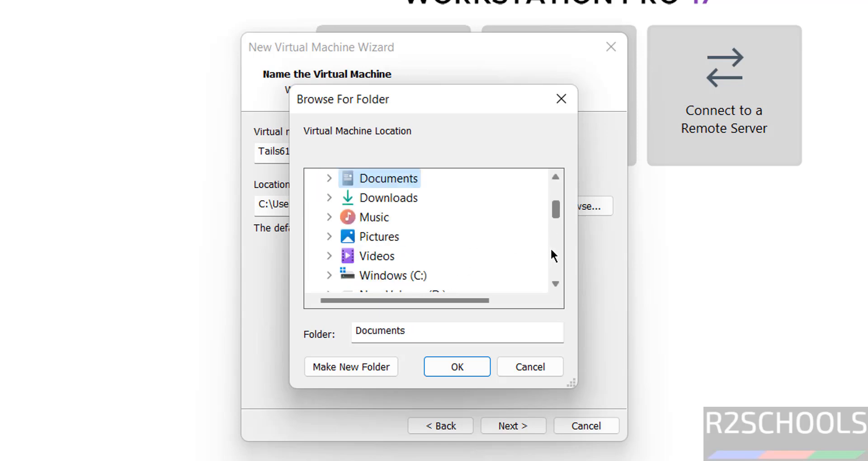
{"action": "left_click", "coordinate": [397, 219]}
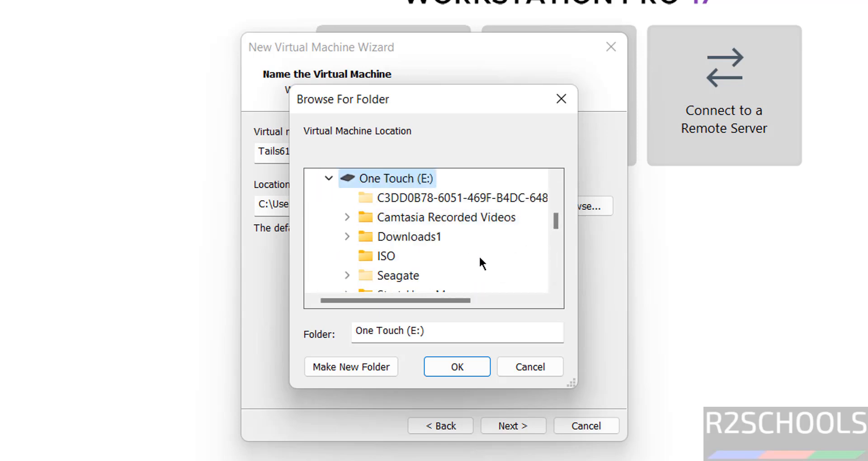
{"action": "scroll", "coordinate": [554, 280], "scroll_direction": "down", "scroll_amount": 2}
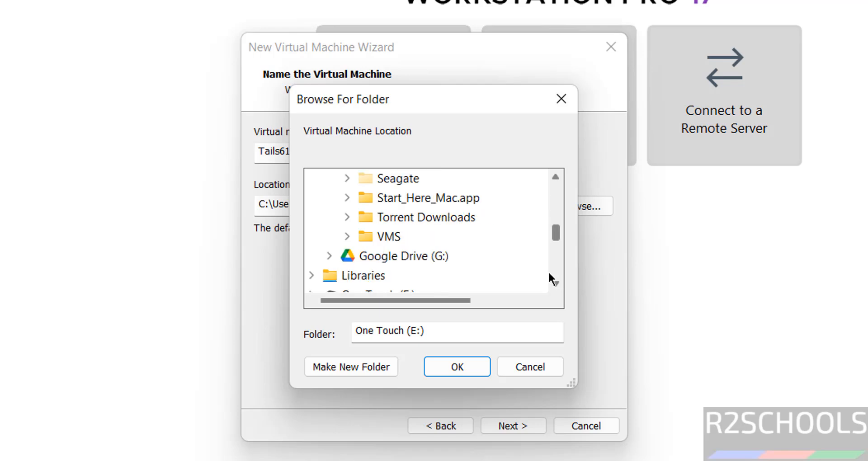
{"action": "left_click", "coordinate": [391, 237]}
Create a Tails617vm folder inside E:\VMS and use it as the machine's location.
{"action": "left_click", "coordinate": [362, 366]}
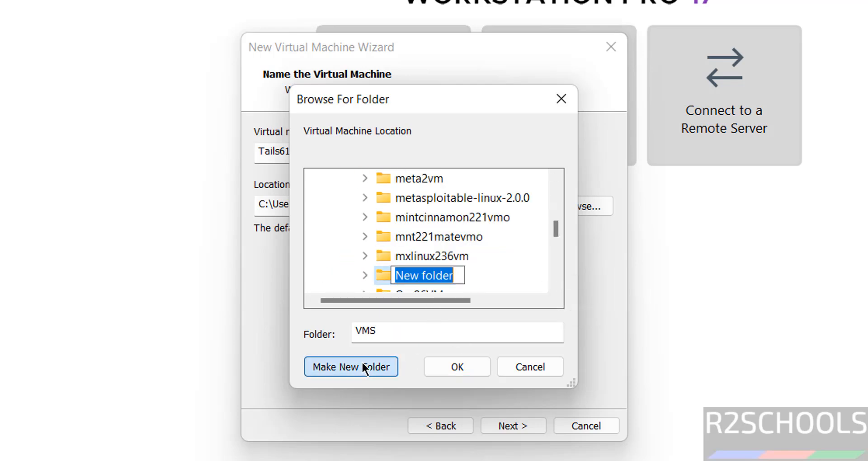
{"action": "type", "text": "Tails617vm"}
{"action": "key", "text": "Return"}
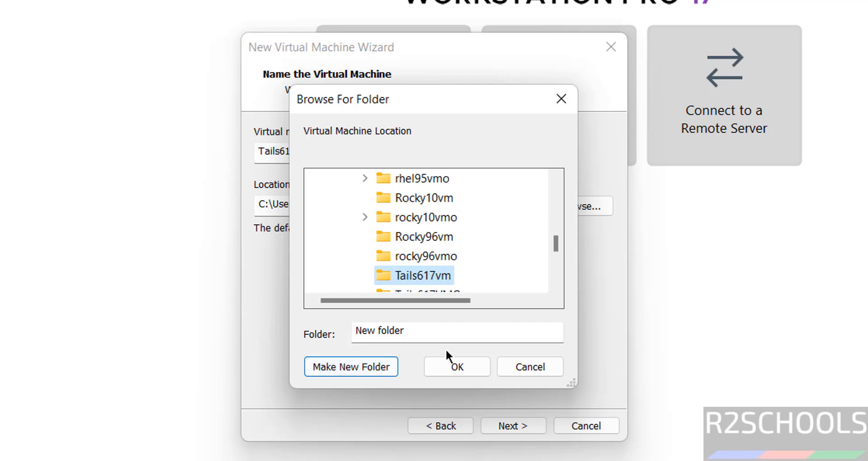
{"action": "left_click", "coordinate": [447, 363]}
{"action": "left_click", "coordinate": [446, 363]}
{"action": "left_click", "coordinate": [506, 427]}
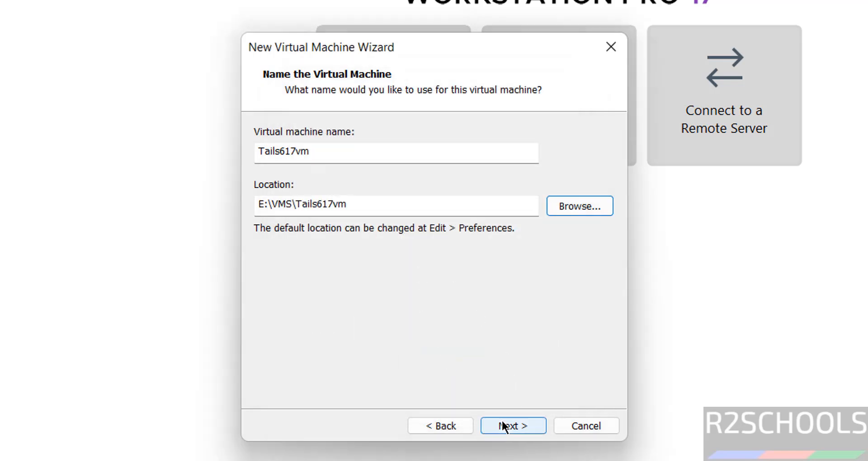
{"action": "left_click", "coordinate": [255, 249]}
Set the maximum disk size to 50 GB.
{"action": "left_click", "coordinate": [394, 179]}
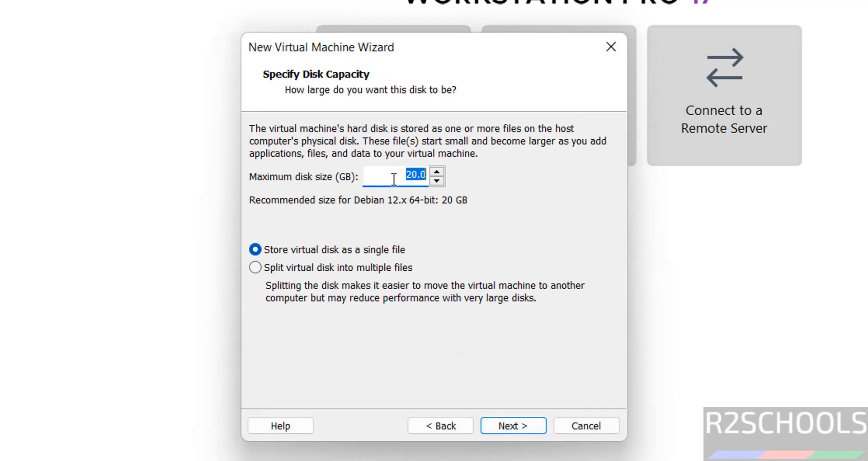
{"action": "type", "text": "50"}
{"action": "left_click", "coordinate": [525, 428]}
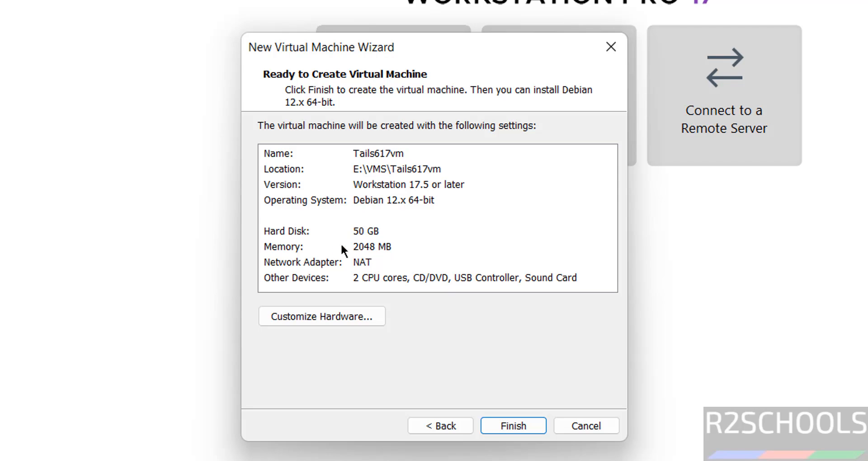
Raise the machine's memory to 4096 MB in Customize Hardware.
{"action": "left_click", "coordinate": [310, 247]}
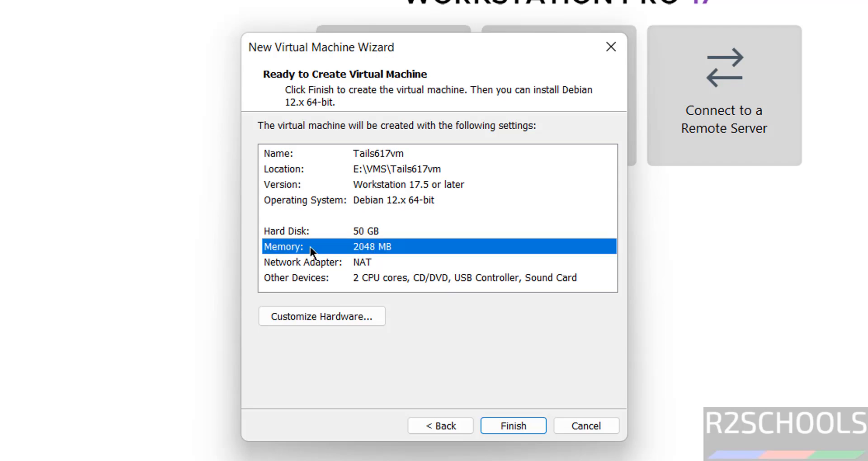
{"action": "left_click", "coordinate": [277, 314]}
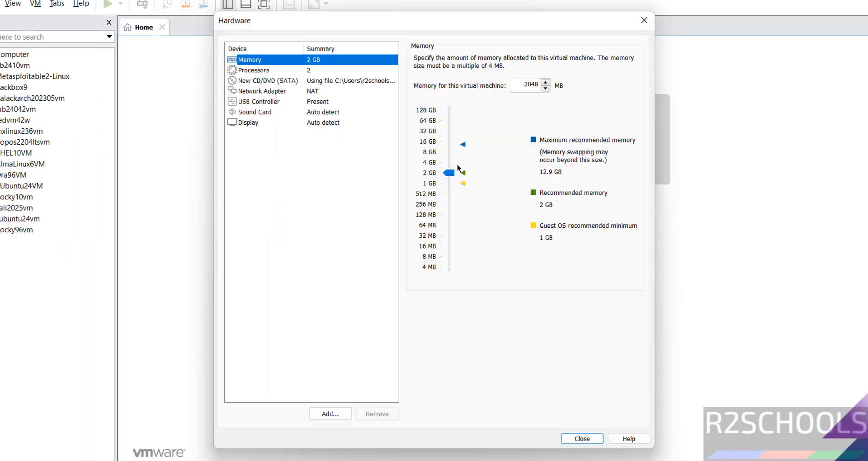
{"action": "left_click", "coordinate": [447, 167]}
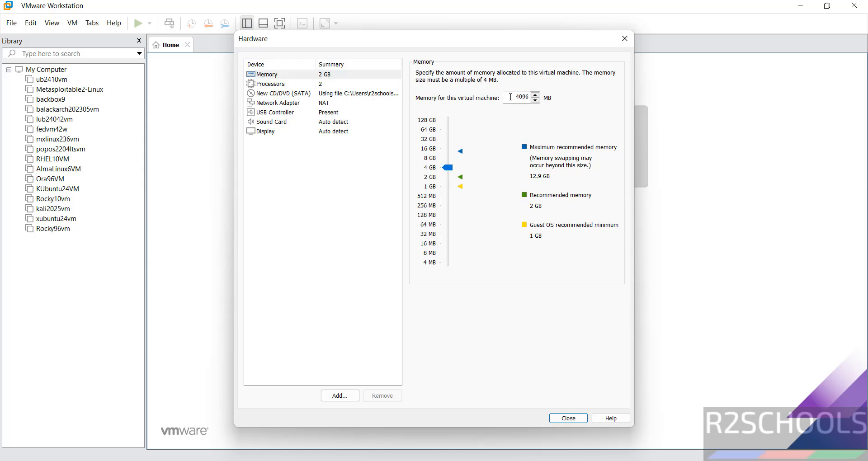
{"action": "left_click_drag", "start_coordinate": [509, 97], "coordinate": [541, 92]}
{"action": "left_click", "coordinate": [563, 417]}
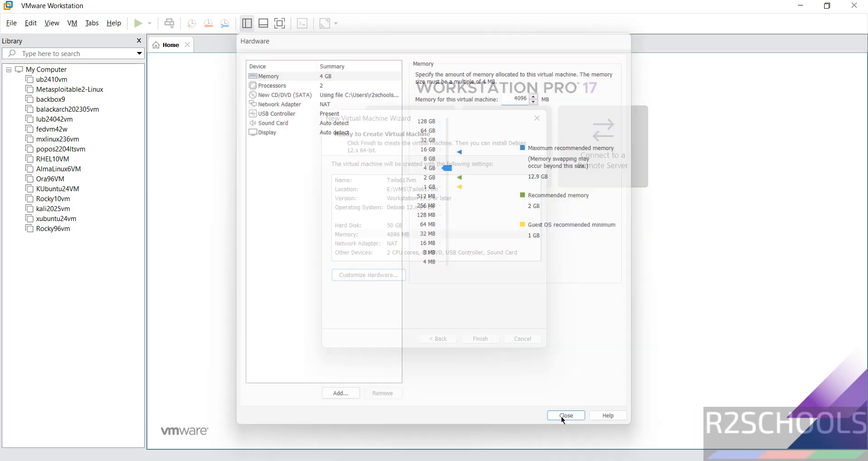
Finish the wizard so Tails617vm is created, and bring up its actions in the Library.
{"action": "left_click", "coordinate": [463, 339]}
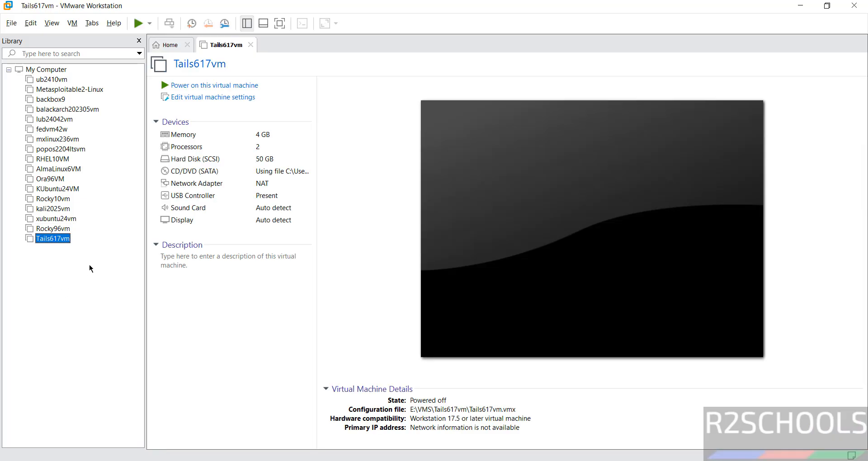
{"action": "right_click", "coordinate": [60, 243]}
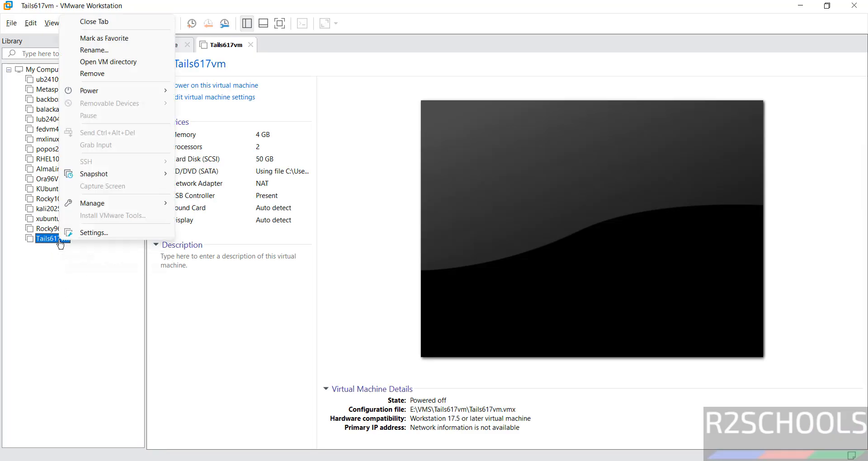
{"action": "left_click", "coordinate": [83, 274]}
{"action": "left_click", "coordinate": [73, 23]}
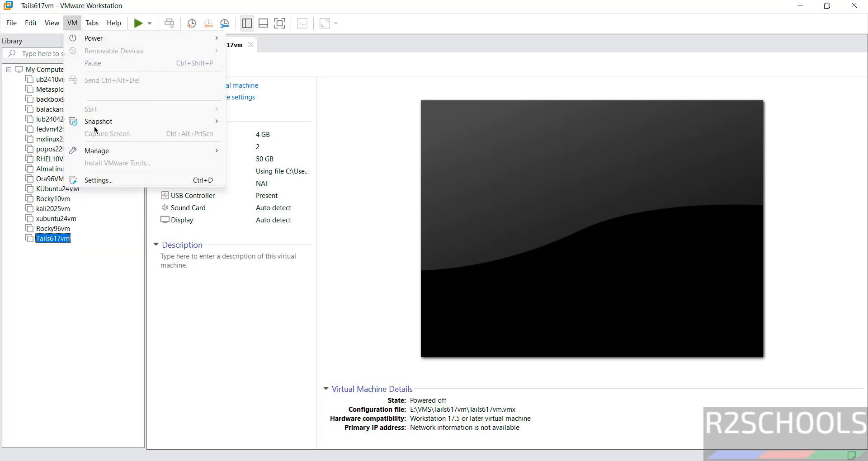
{"action": "left_click", "coordinate": [316, 112]}
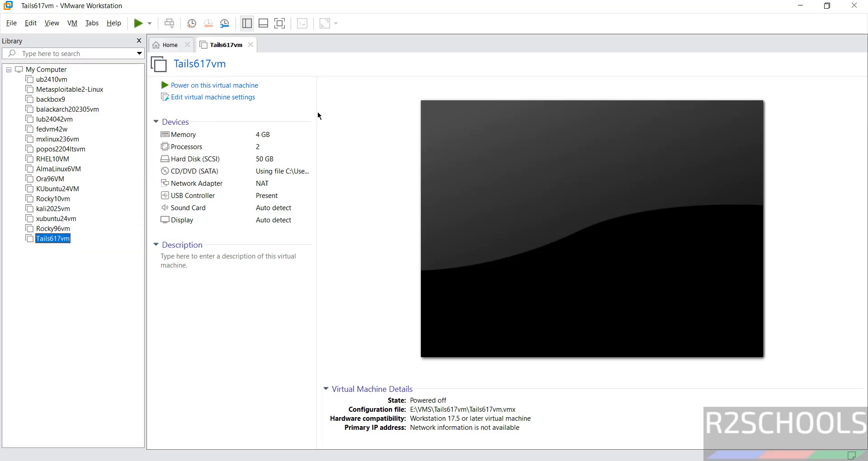
{"action": "left_click", "coordinate": [220, 100]}
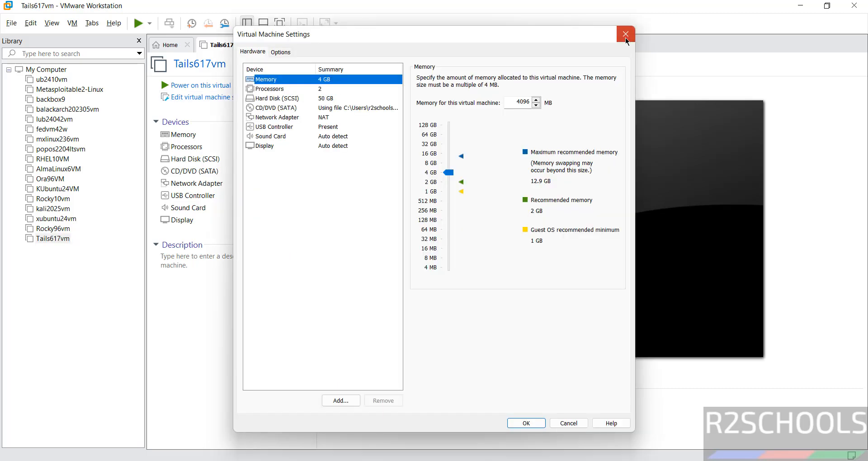
{"action": "left_click", "coordinate": [626, 33]}
{"action": "left_click", "coordinate": [219, 285]}
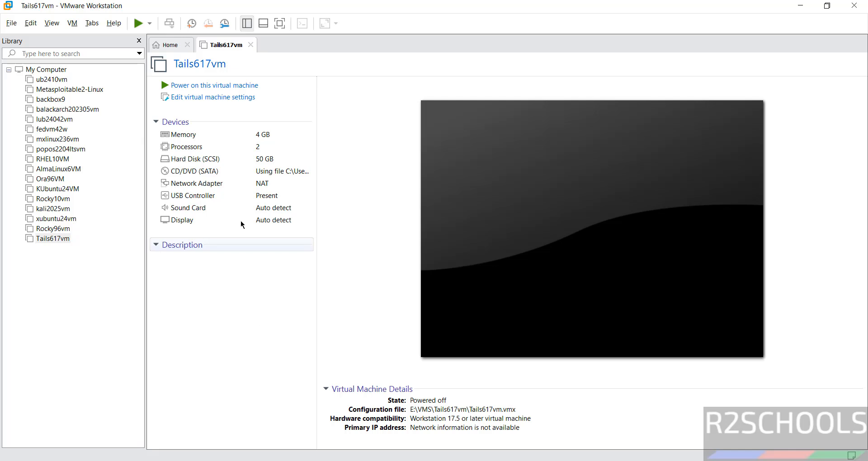
{"action": "left_click", "coordinate": [68, 270]}
{"action": "left_click", "coordinate": [229, 289]}
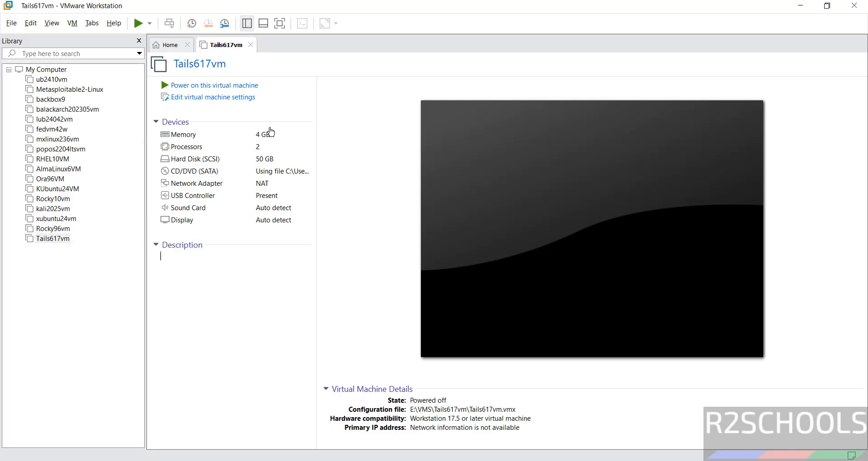
Power on Tails617vm and boot the Tails 6.17 entry, keeping English (US) language.
{"action": "left_click", "coordinate": [197, 90]}
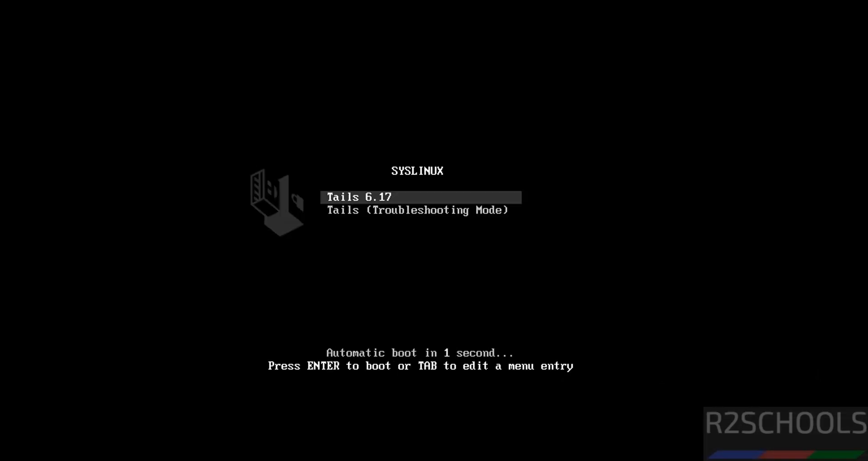
{"action": "key", "text": "Down"}
{"action": "key", "text": "Up"}
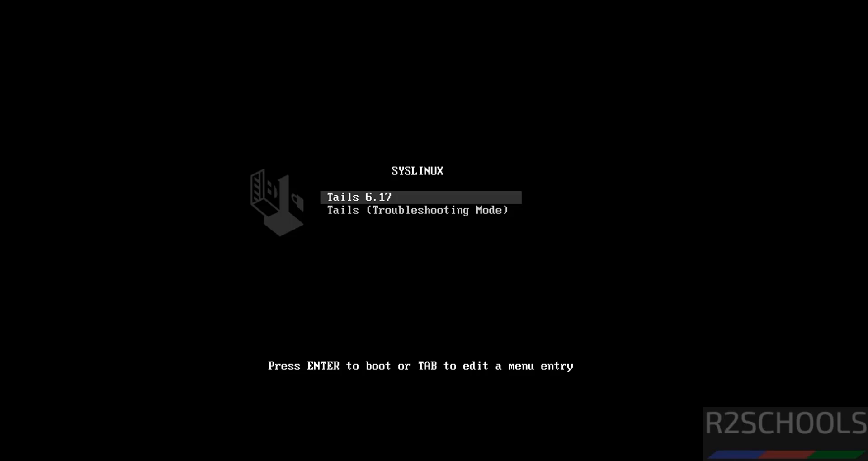
{"action": "key", "text": "Return"}
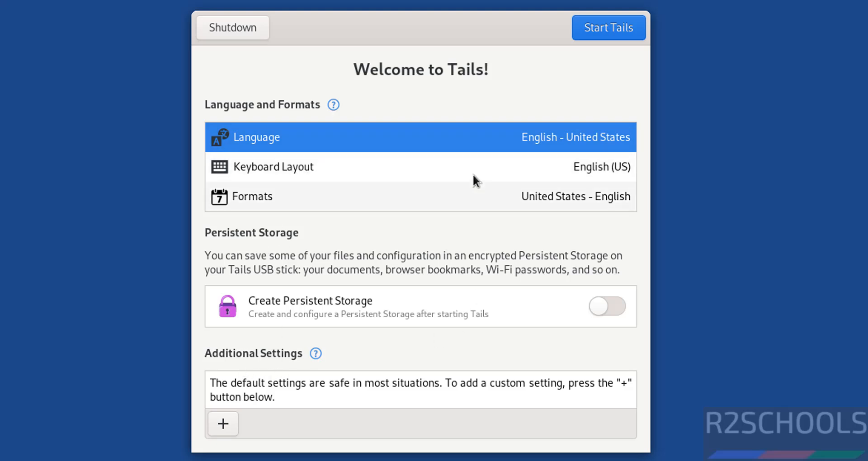
{"action": "left_click", "coordinate": [382, 134]}
{"action": "left_click", "coordinate": [382, 134]}
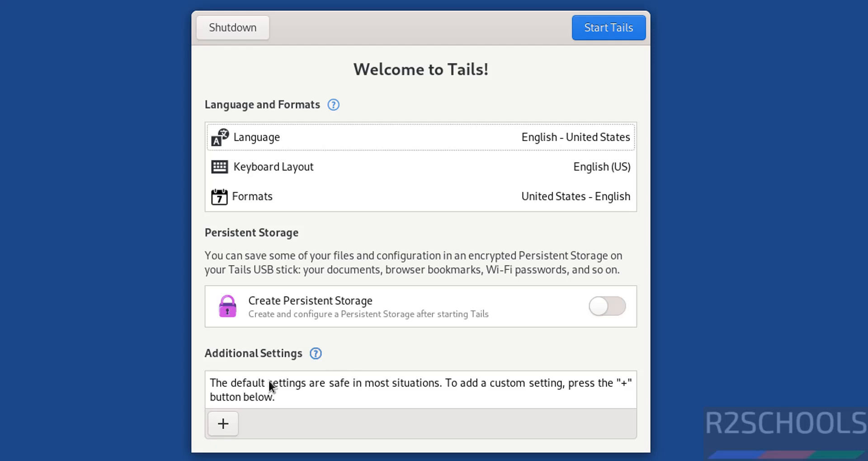
Add an Administration Password setting, entering and confirming the password.
{"action": "left_click", "coordinate": [215, 424]}
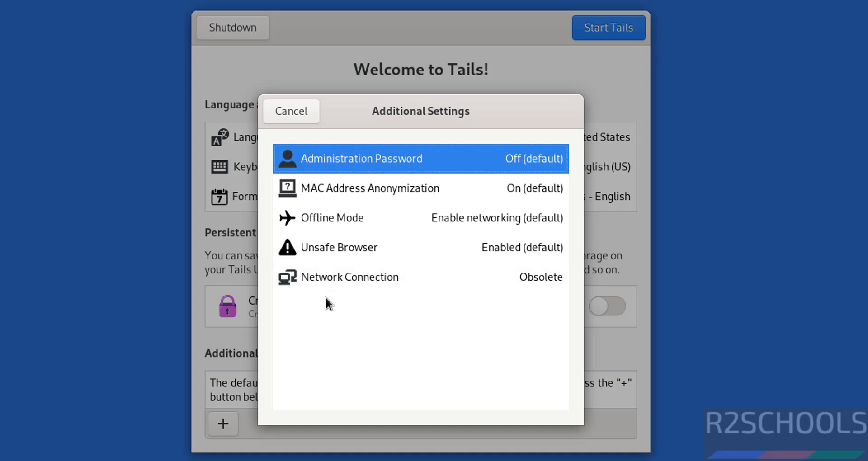
{"action": "left_click", "coordinate": [353, 167]}
{"action": "type", "text": "admin@123"}
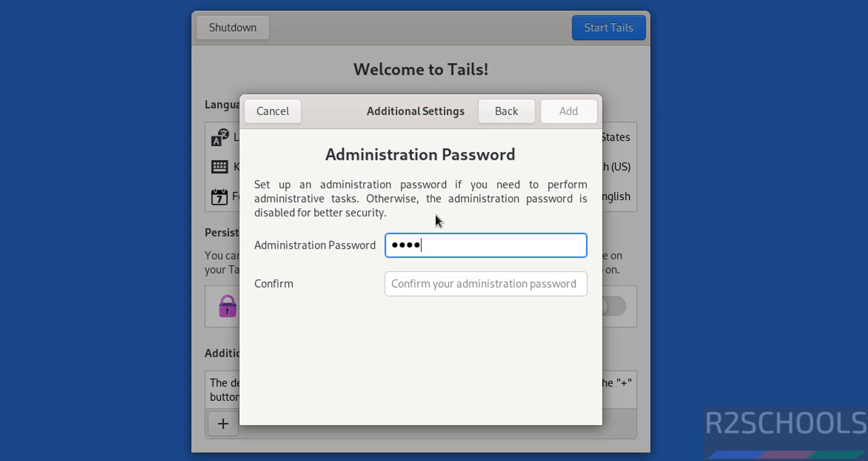
{"action": "key", "text": "Tab"}
{"action": "type", "text": "admin@123"}
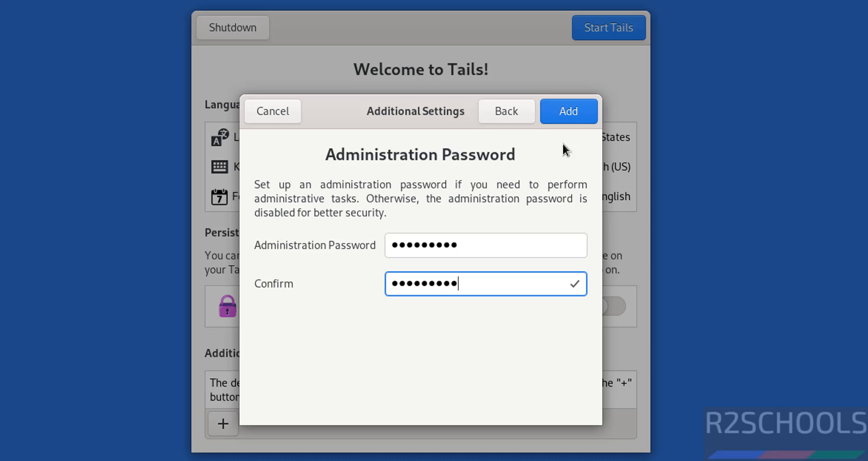
{"action": "left_click", "coordinate": [570, 118]}
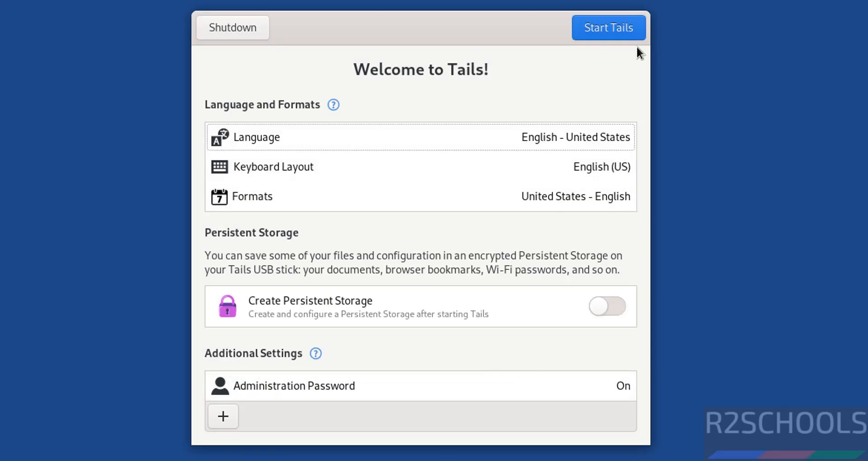
Start Tails and begin connecting to Tor automatically.
{"action": "left_click", "coordinate": [613, 34]}
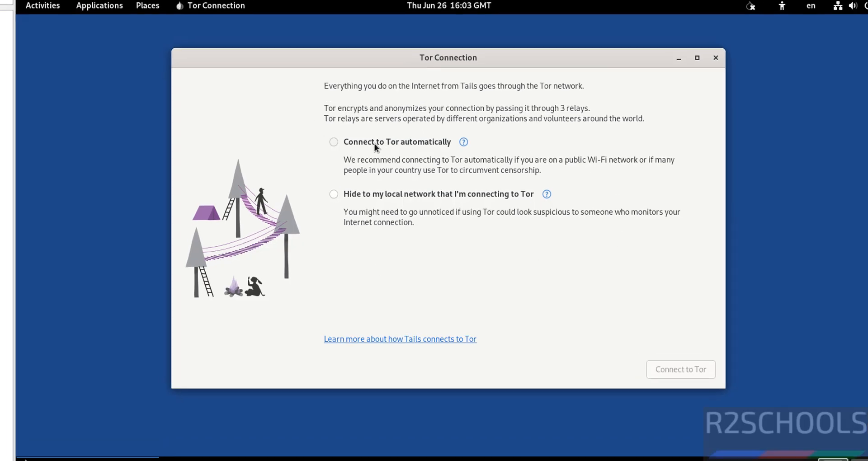
{"action": "left_click", "coordinate": [376, 144]}
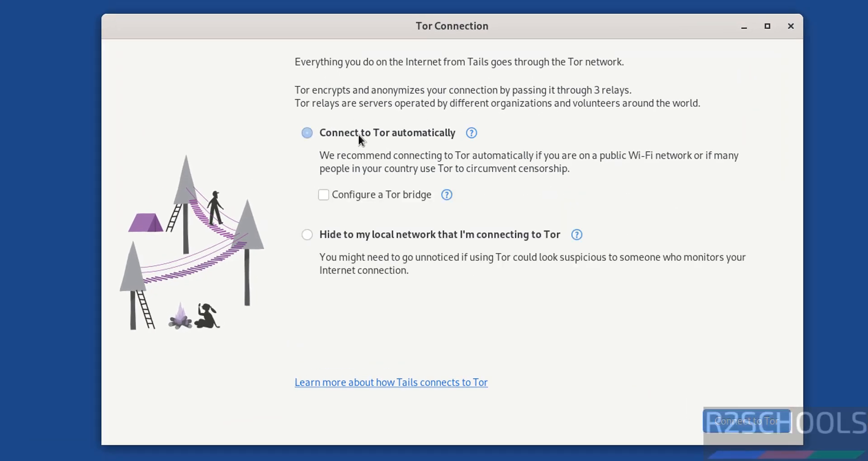
{"action": "left_click", "coordinate": [742, 426]}
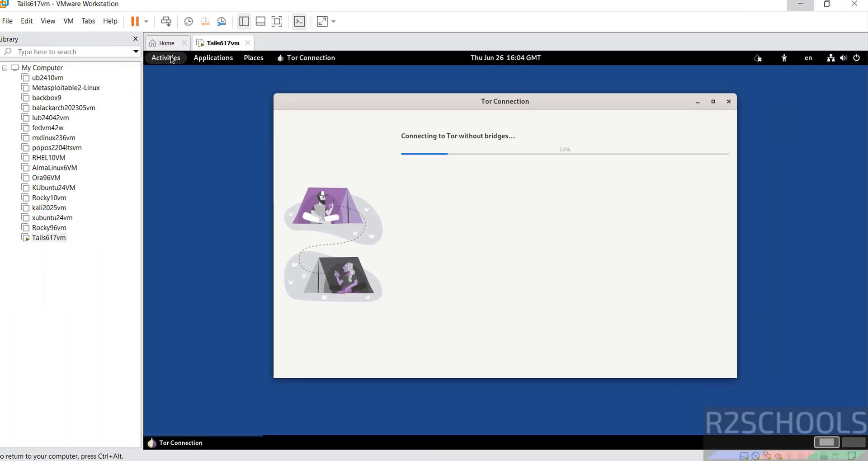
Open a Terminal from the Show Applications grid.
{"action": "left_click", "coordinate": [171, 57]}
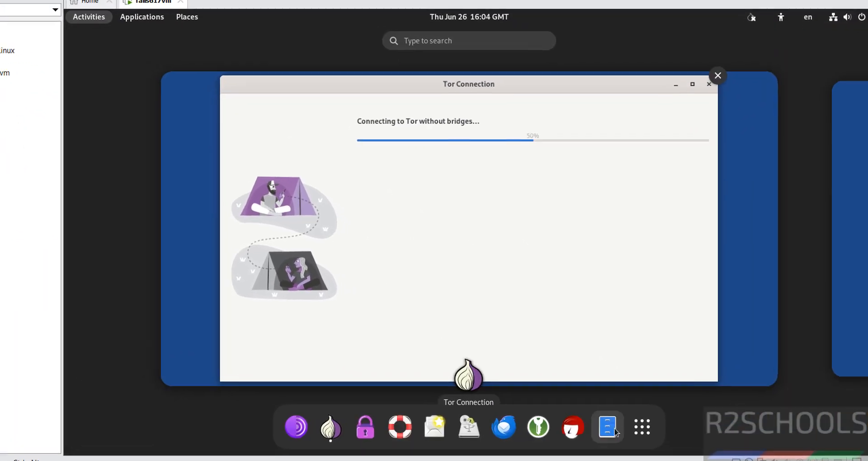
{"action": "left_click", "coordinate": [637, 427]}
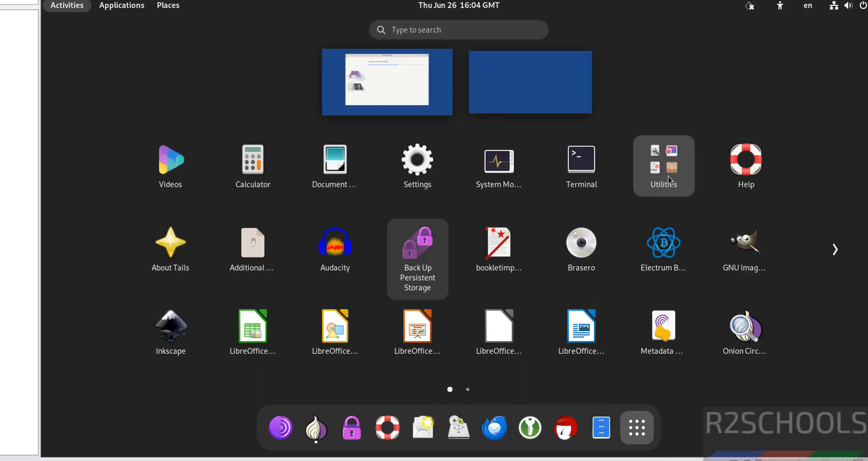
{"action": "left_click", "coordinate": [835, 251]}
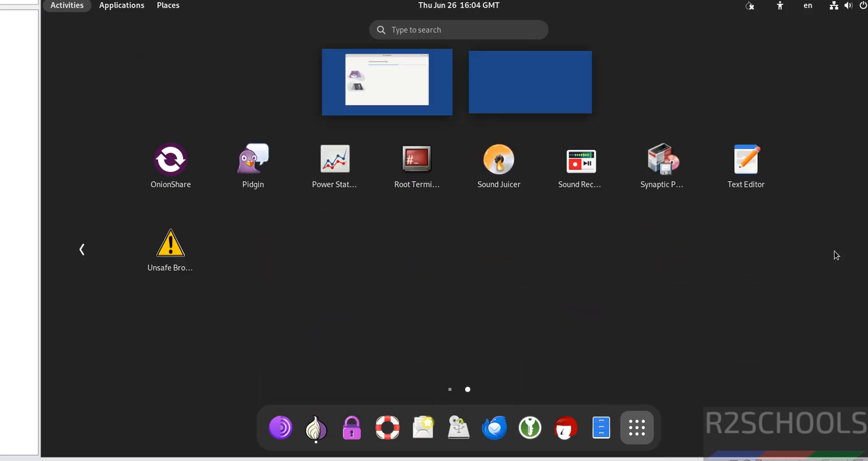
{"action": "left_click", "coordinate": [82, 249]}
{"action": "left_click", "coordinate": [579, 169]}
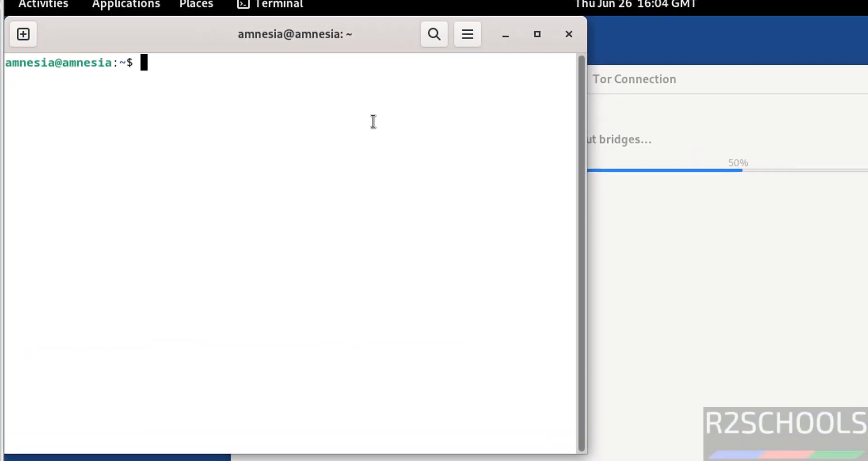
Give the Unnamed profile a custom Monospace font at size 14 in Terminal Preferences.
{"action": "left_click", "coordinate": [467, 45]}
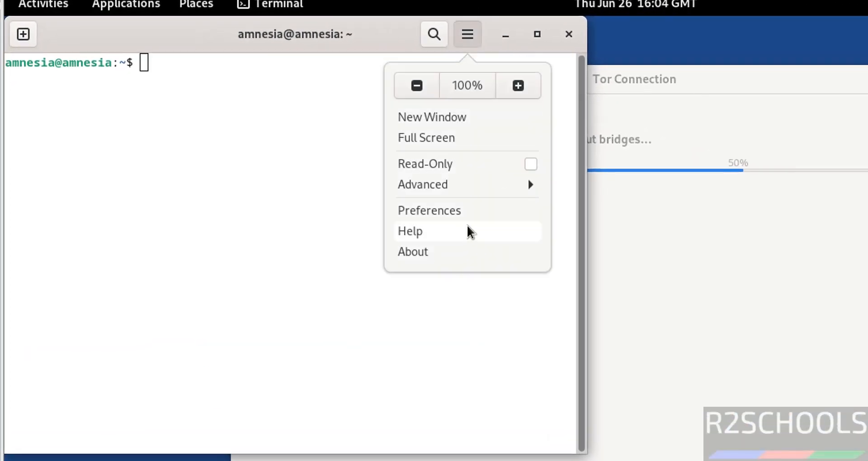
{"action": "left_click", "coordinate": [453, 215]}
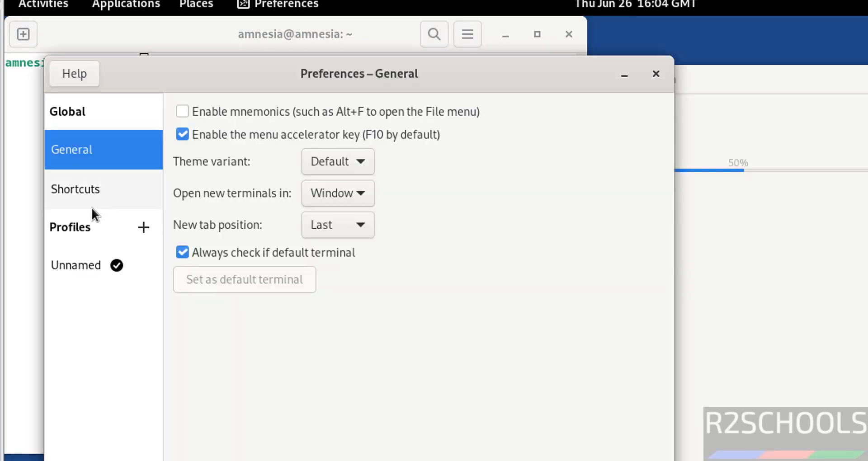
{"action": "left_click", "coordinate": [77, 258]}
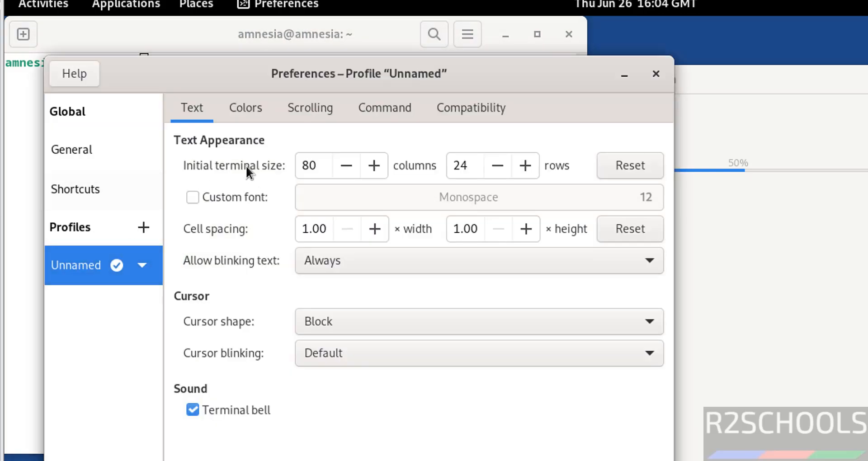
{"action": "left_click", "coordinate": [221, 195]}
{"action": "left_click", "coordinate": [532, 193]}
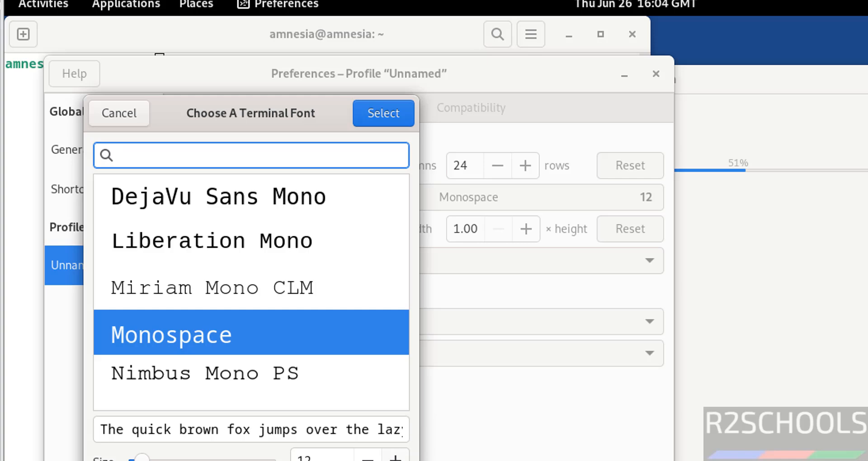
{"action": "left_click", "coordinate": [395, 458]}
{"action": "left_click", "coordinate": [395, 457]}
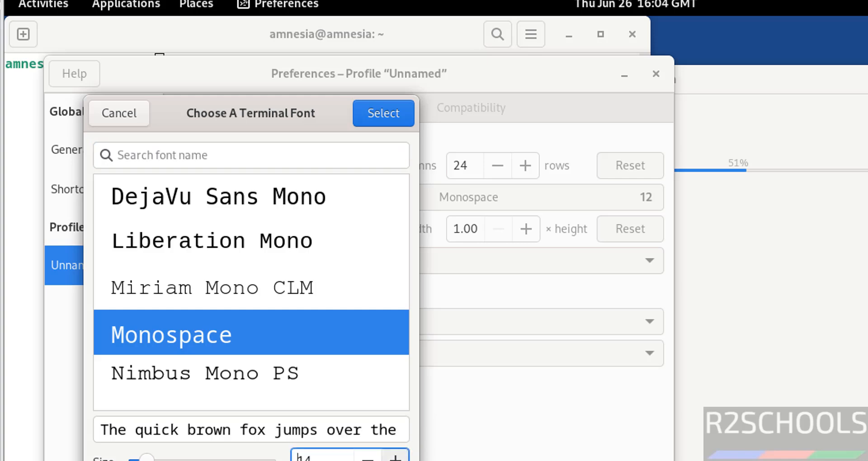
{"action": "left_click", "coordinate": [384, 115]}
{"action": "left_click", "coordinate": [655, 73]}
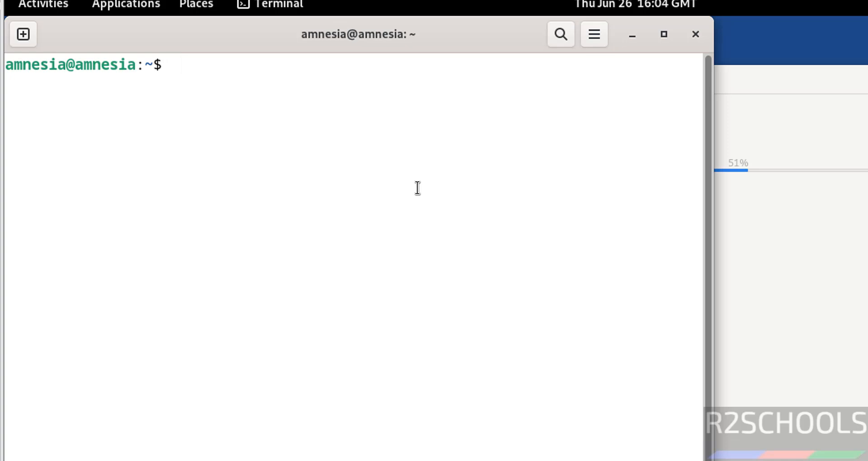
List /etc/os-release in the Terminal to confirm VERSION 6.17, then clear the screen.
{"action": "type", "text": "more /etc/os-re"}
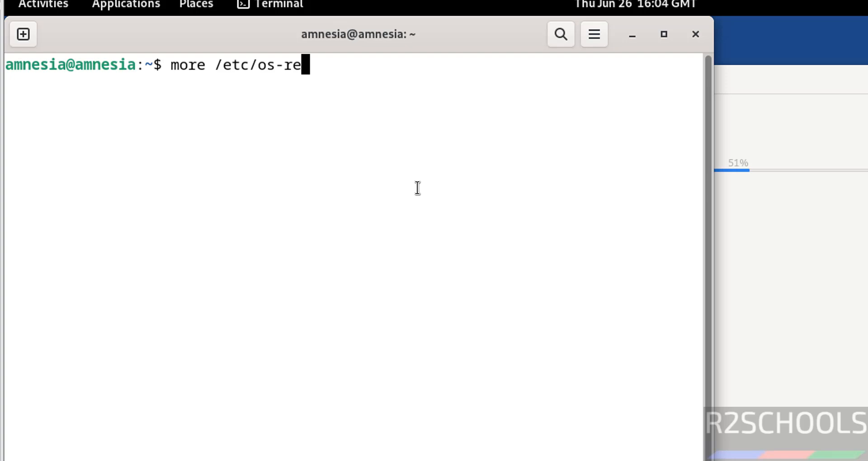
{"action": "key", "text": "Tab"}
{"action": "key", "text": "Return"}
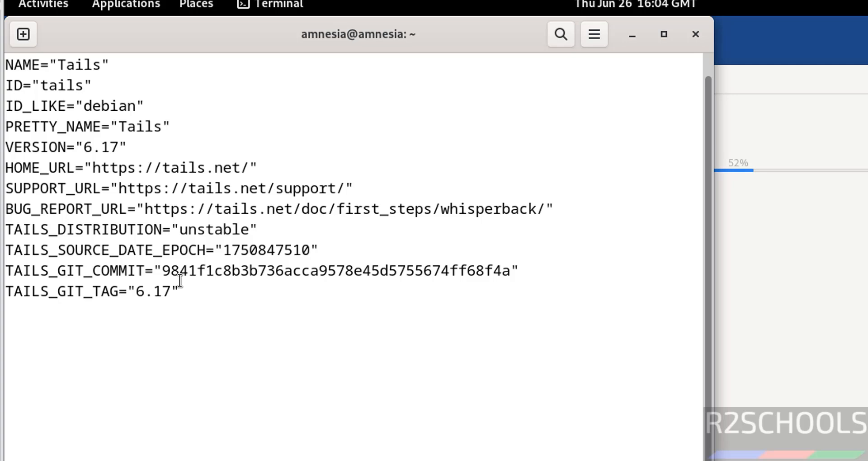
{"action": "key", "text": "ctrl+l"}
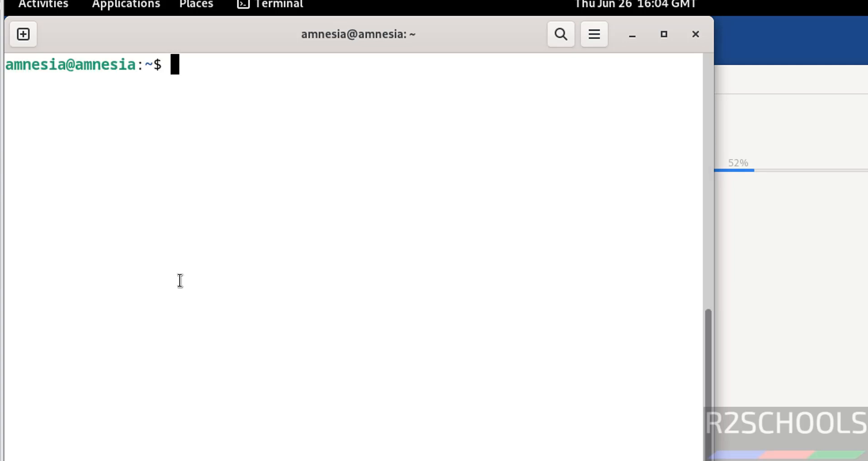
Run 'sudo apt update && sudo apt upgrade' with the administrator password, and start Tor Browser.
{"action": "type", "text": "sudo "}
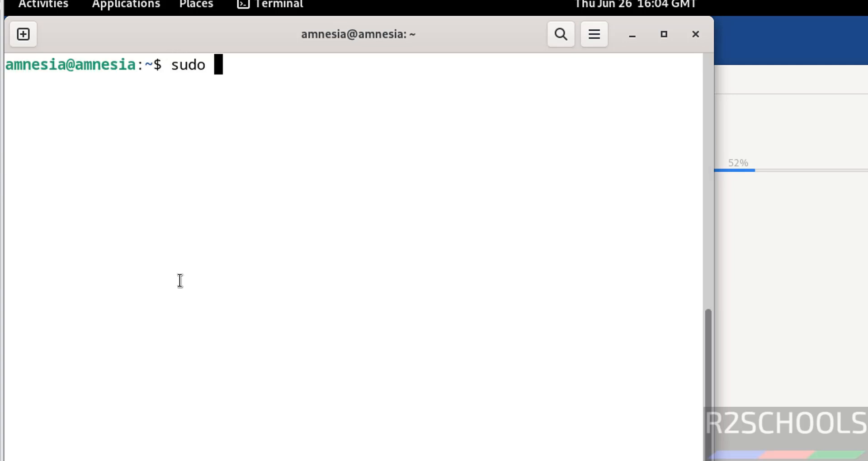
{"action": "type", "text": "apt updat"}
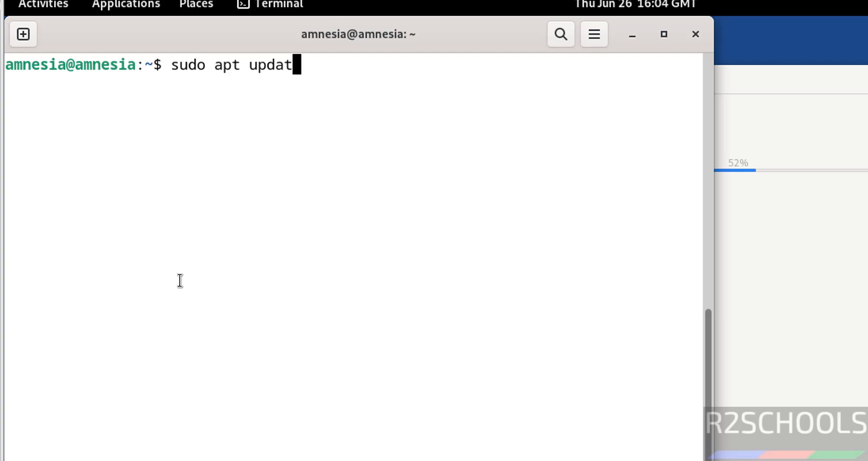
{"action": "type", "text": "e && sudo a"}
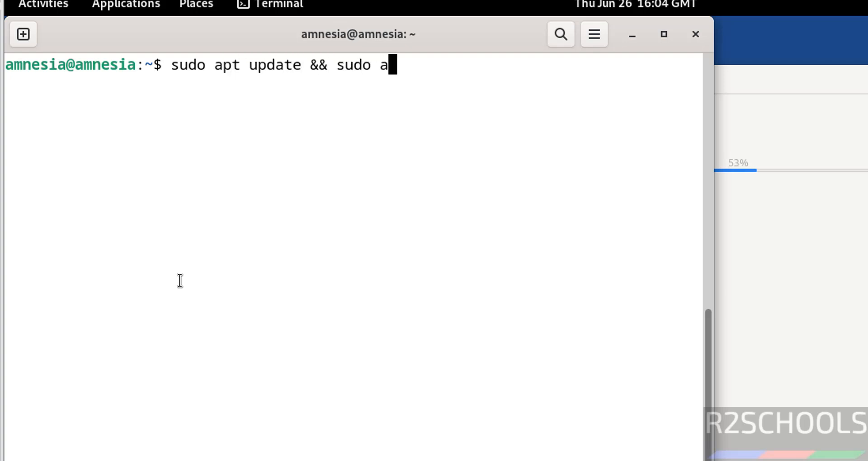
{"action": "type", "text": "pt upgrade"}
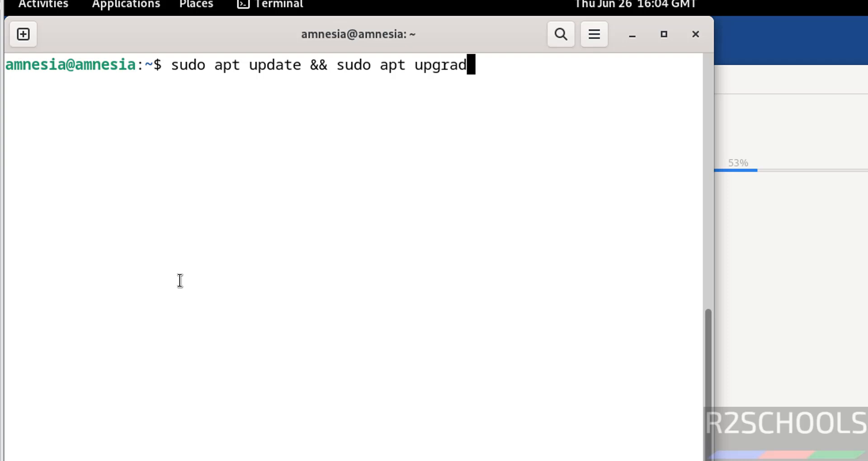
{"action": "key", "text": "Return"}
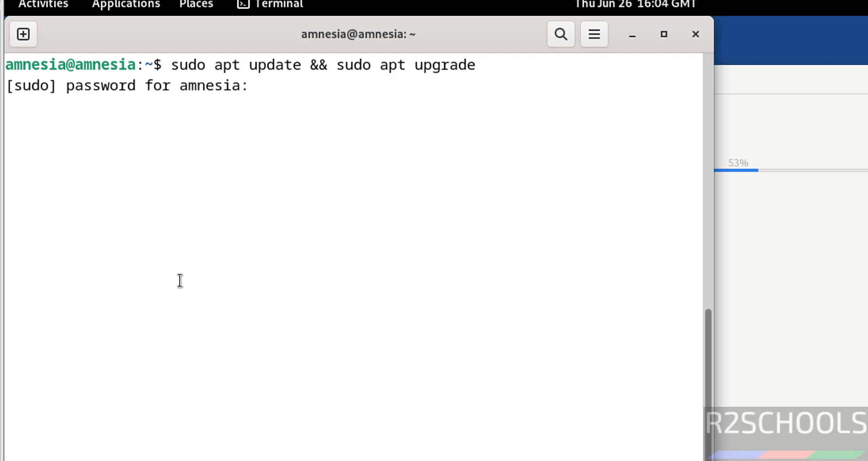
{"action": "type", "text": "********"}
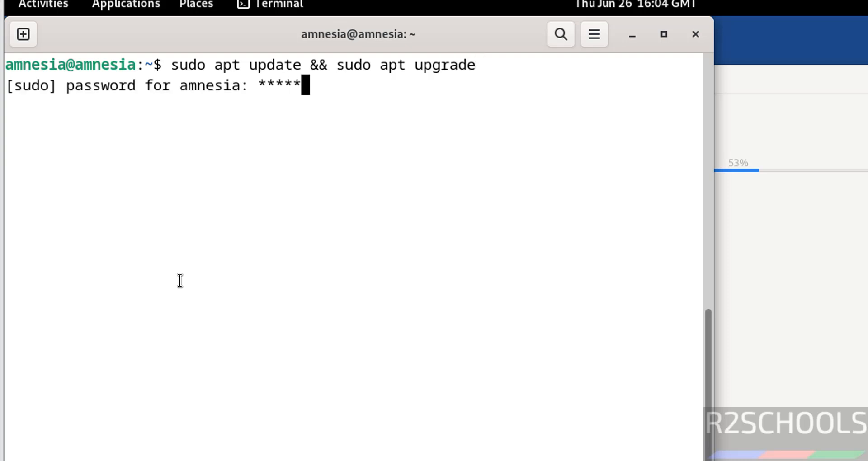
{"action": "type", "text": "*"}
{"action": "key", "text": "Return"}
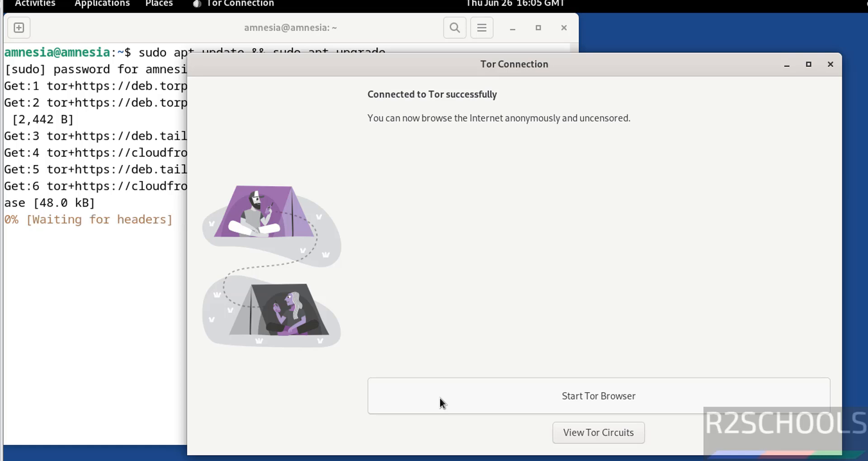
{"action": "left_click", "coordinate": [424, 395]}
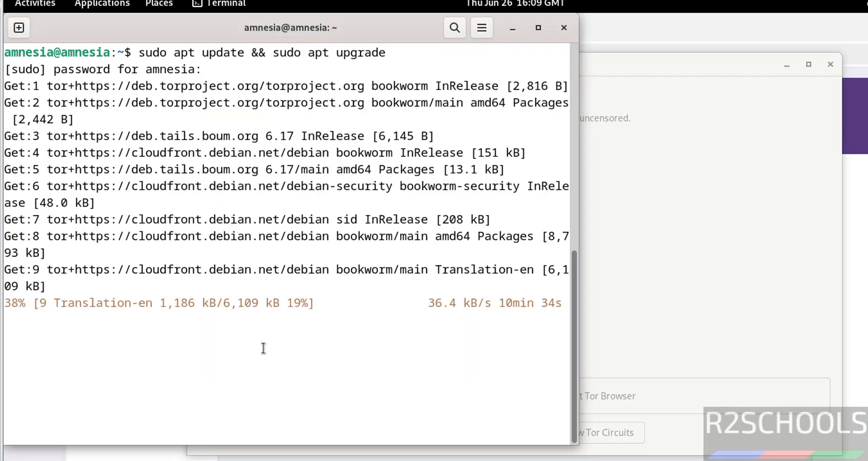